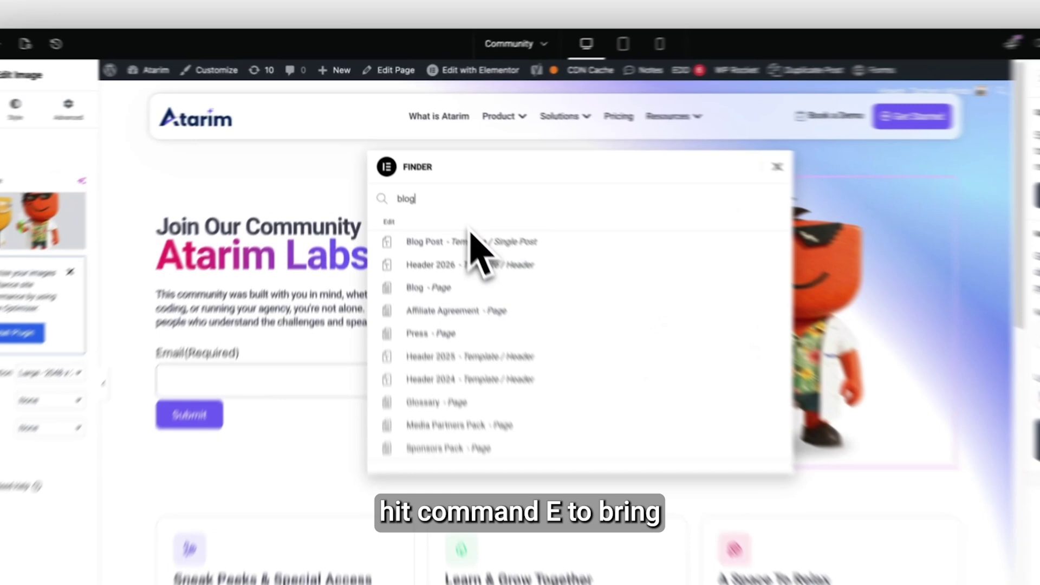
Step: Clear the Finder's blog search and search 'web agency su' to open the AI – 2025 Home page
key("BackSpace")
key("BackSpace")
key("BackSpace")
key("BackSpace")
type("we")
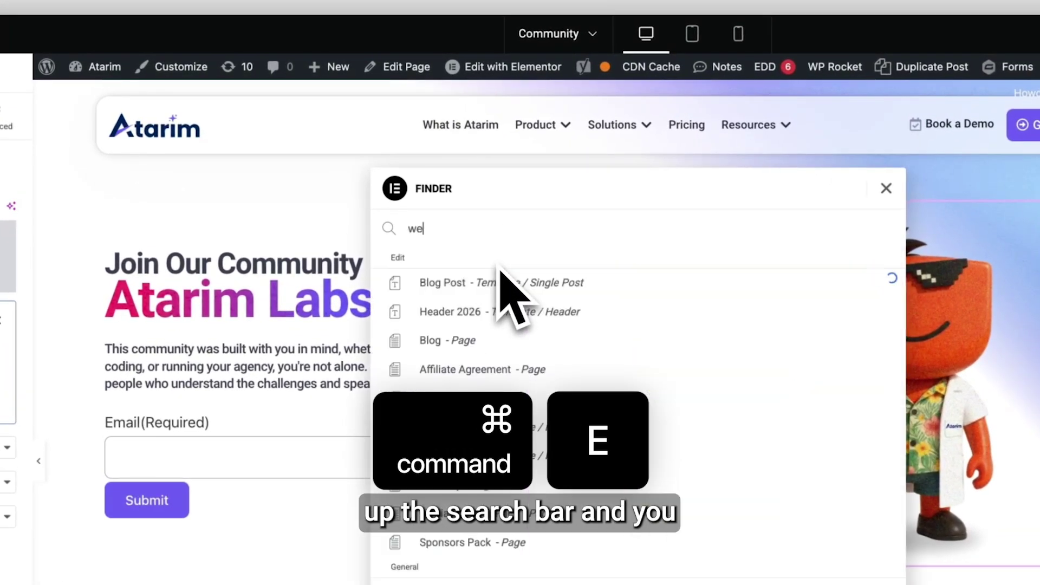
type("b agency su")
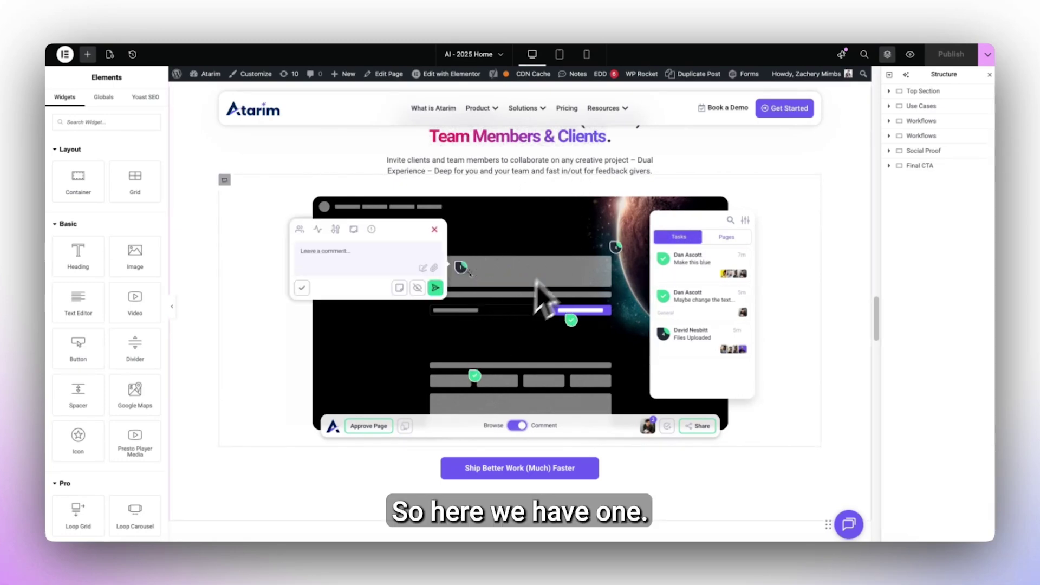
Step: Copy the Lottie demo animation widget from the AI – 2025 Home page
right_click(549, 245)
left_click(558, 275)
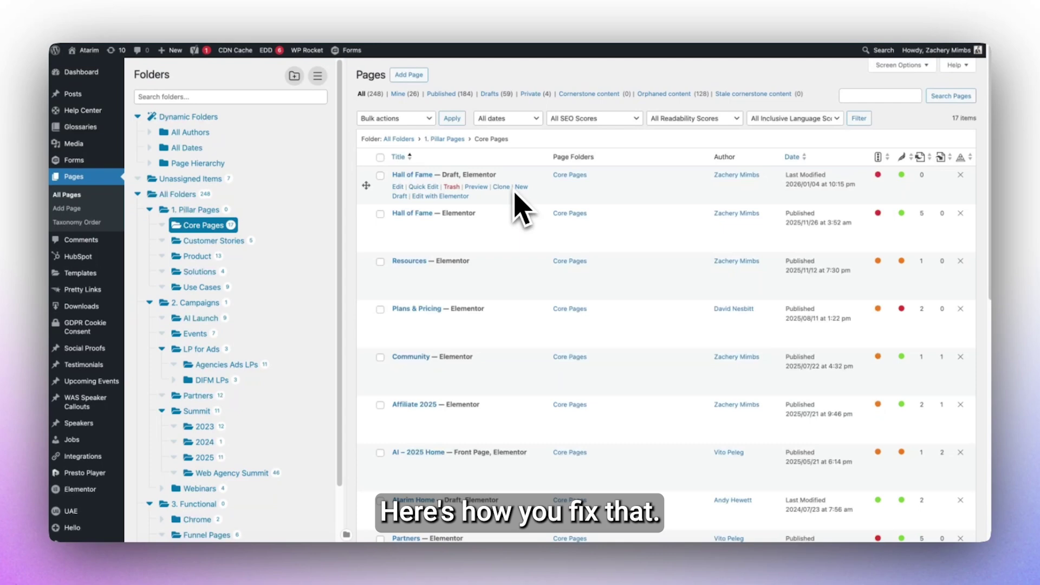
Step: Open Elementor Tools, review the Replace URL options, then return to the General tab
mouse_move(81, 489)
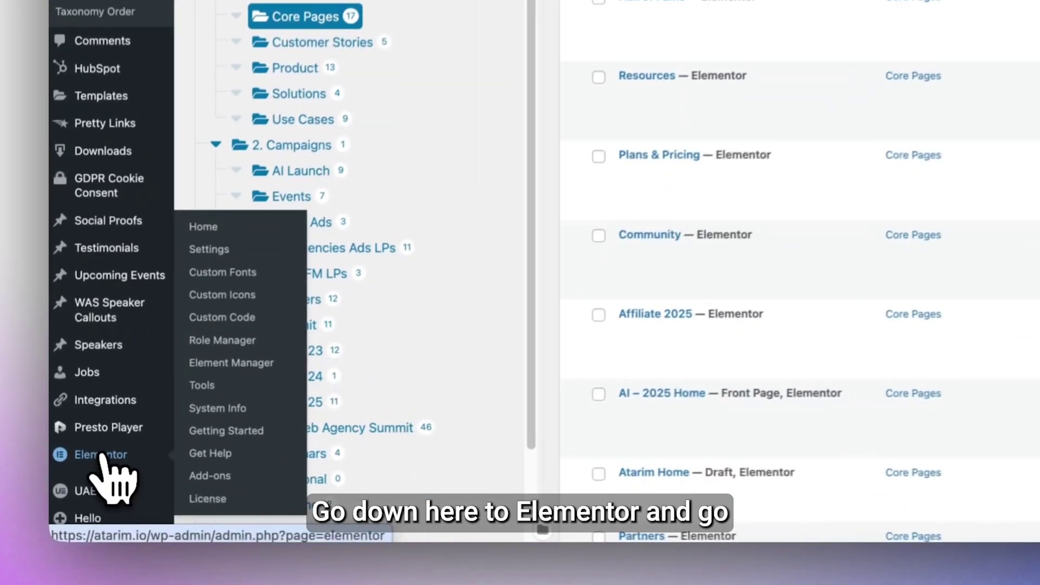
left_click(206, 382)
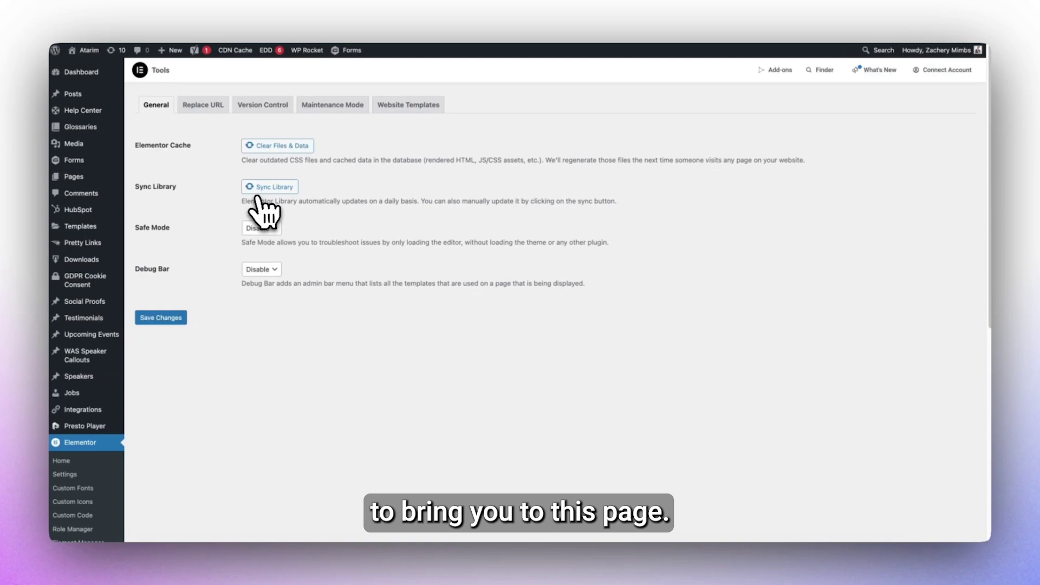
left_click(202, 105)
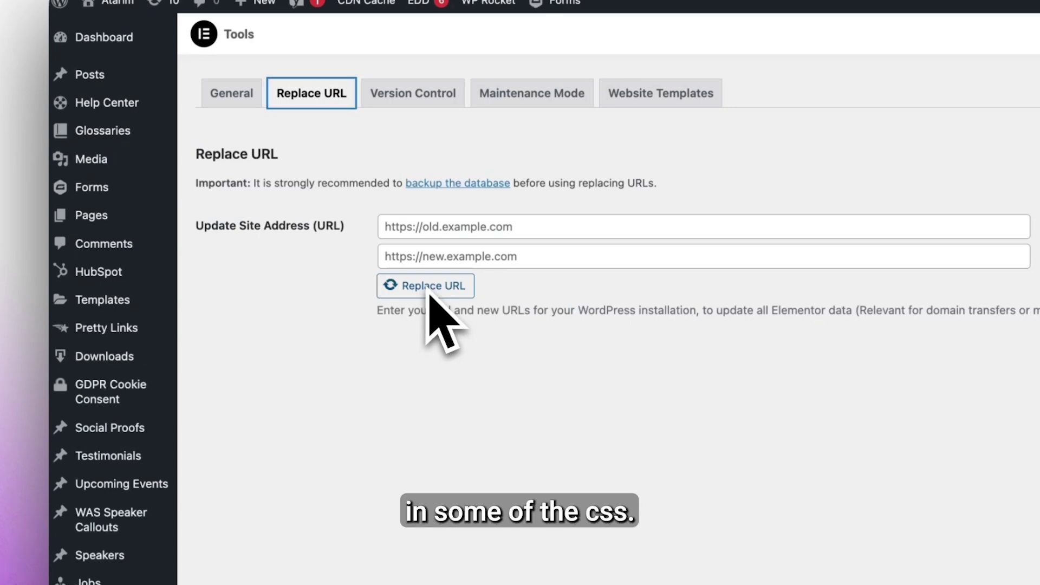
left_click(232, 95)
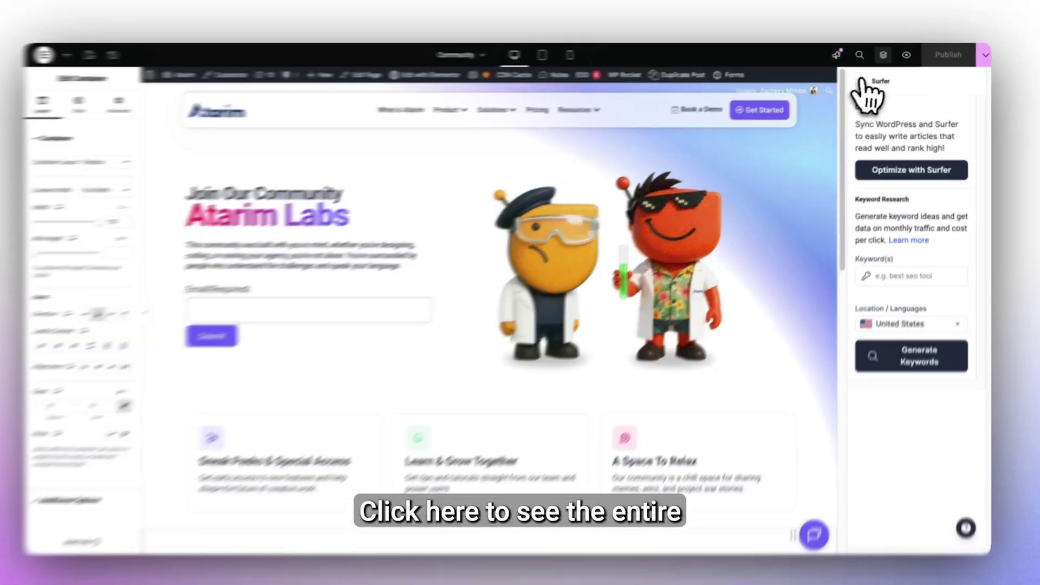
Step: Show the Structure panel with the nested Container and Top Section rows expanded
left_click(886, 54)
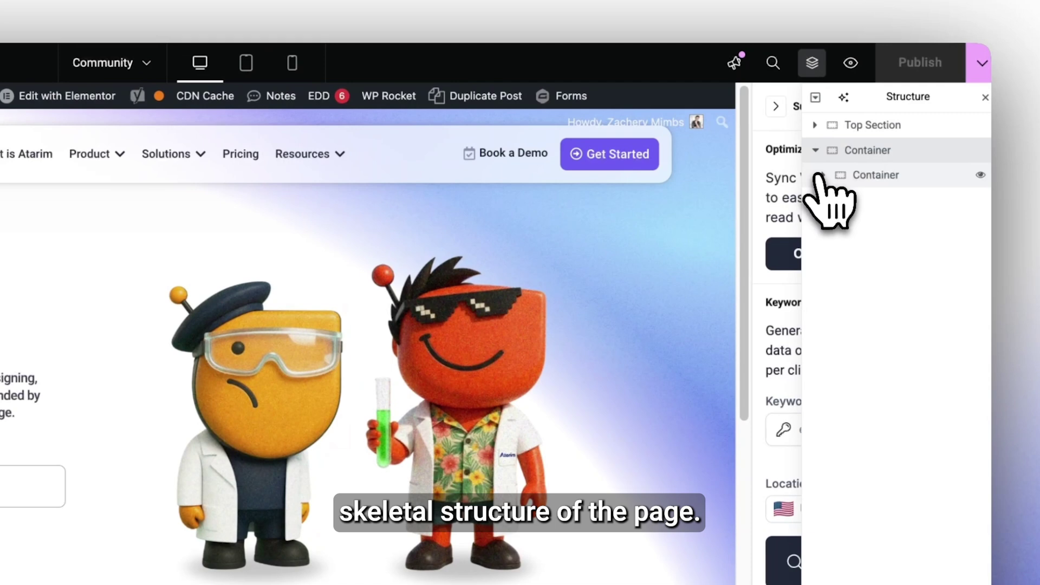
left_click(822, 174)
left_click(821, 127)
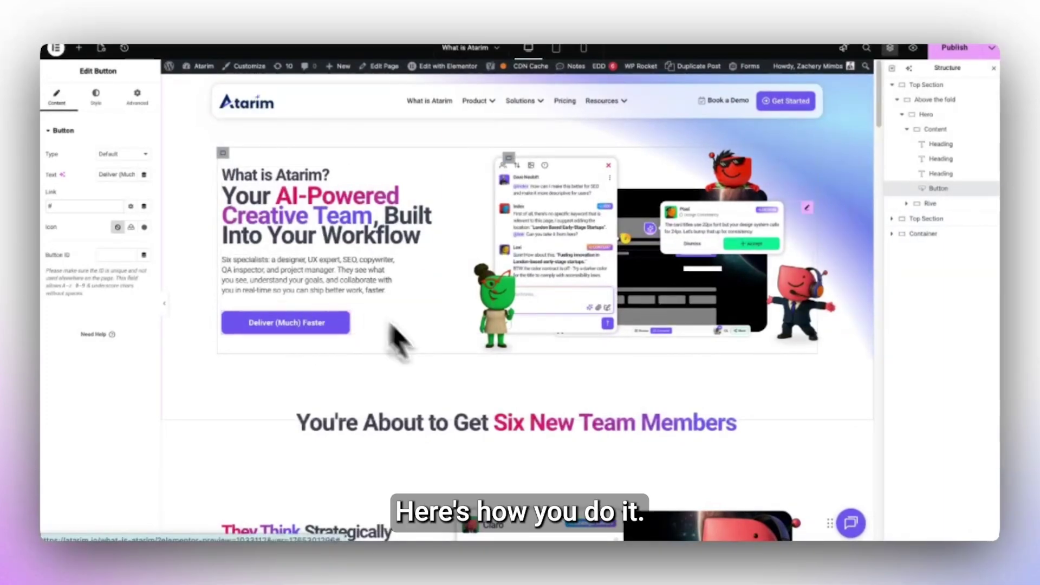
Step: Set the Deliver (Much) Faster button's link to #end
left_click(311, 328)
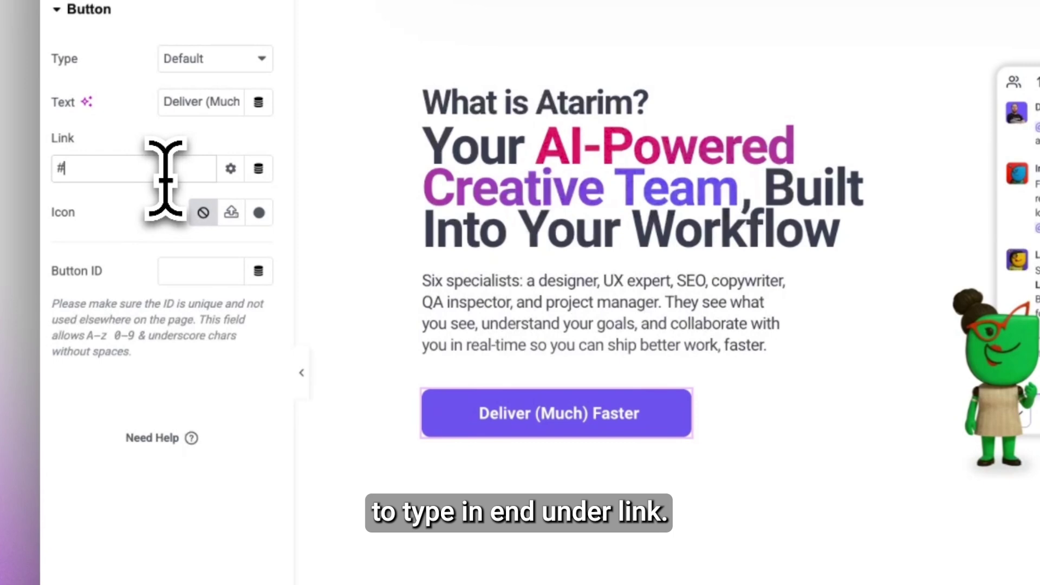
type("nd")
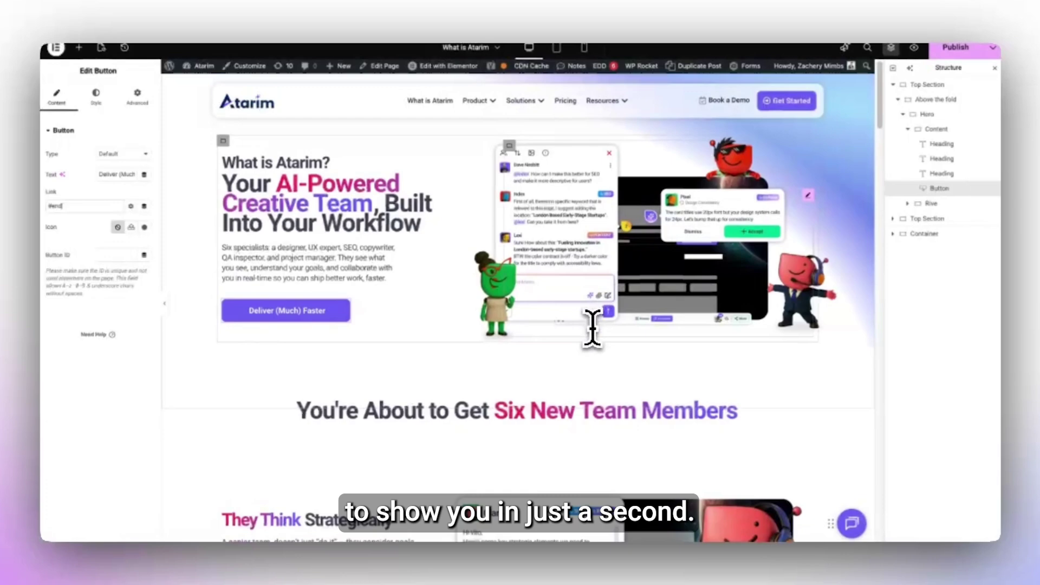
scroll(592, 329, "down", 20)
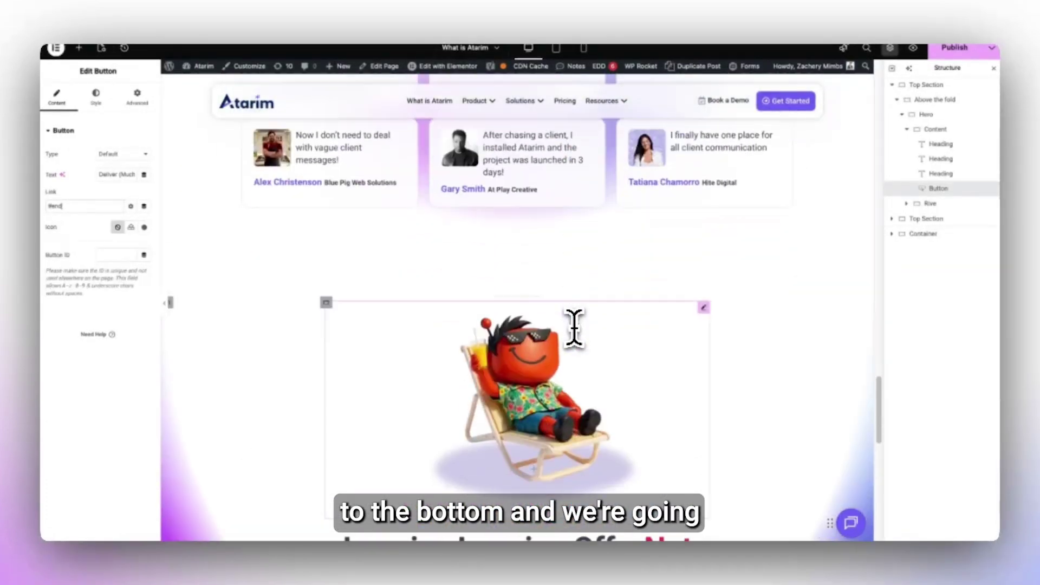
scroll(575, 328, "down", 4)
scroll(569, 320, "up", 2)
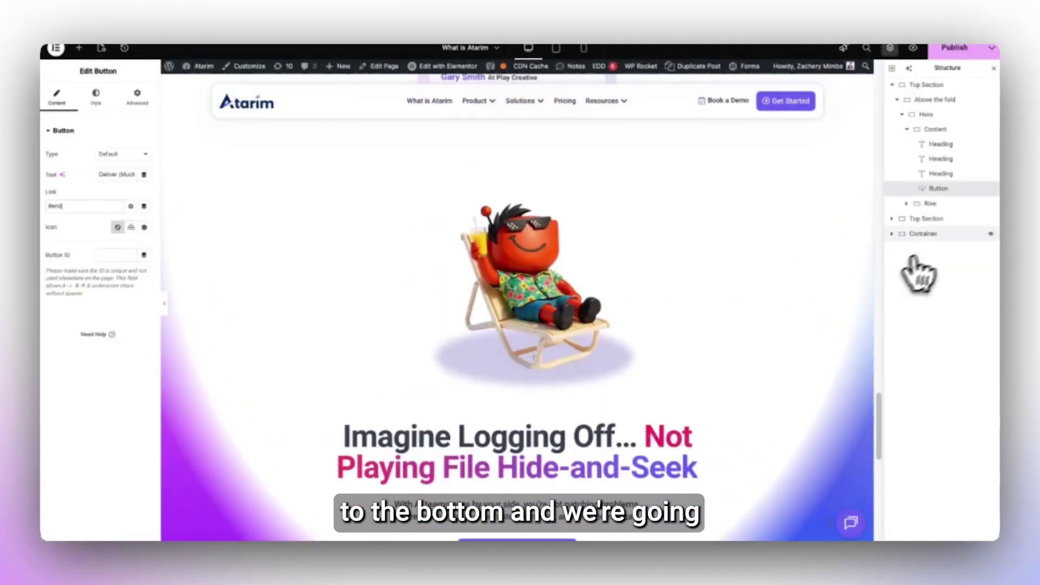
Step: Give the closing beach-chair container the CSS ID 'end'
left_click(939, 236)
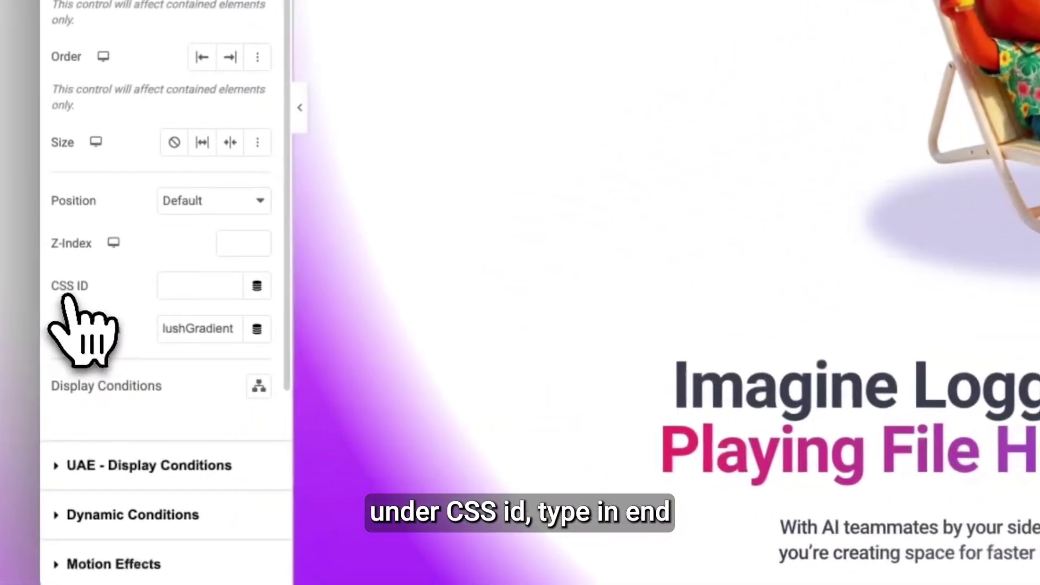
left_click(198, 285)
type("end")
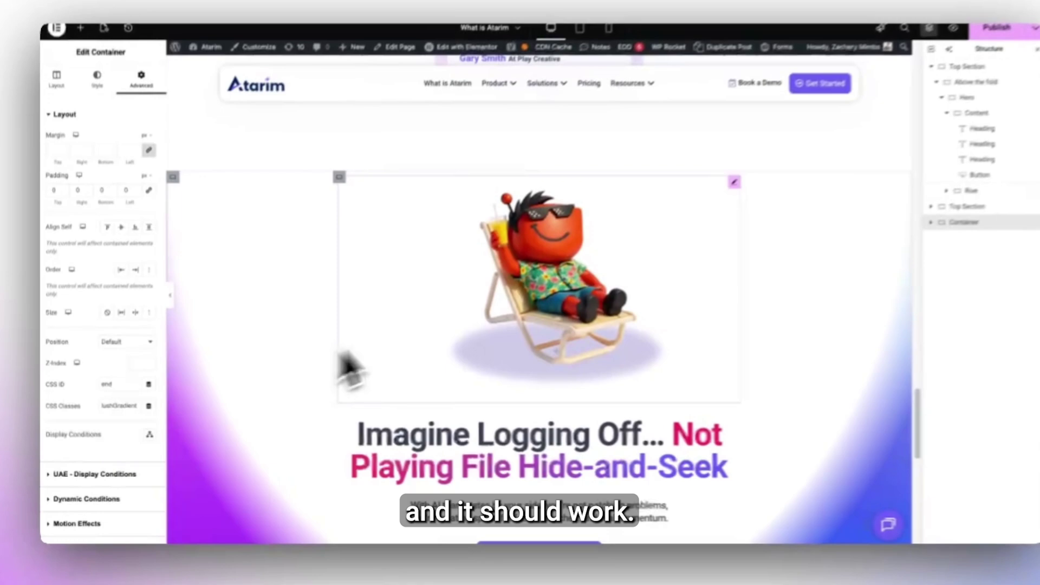
scroll(290, 344, "up", 20)
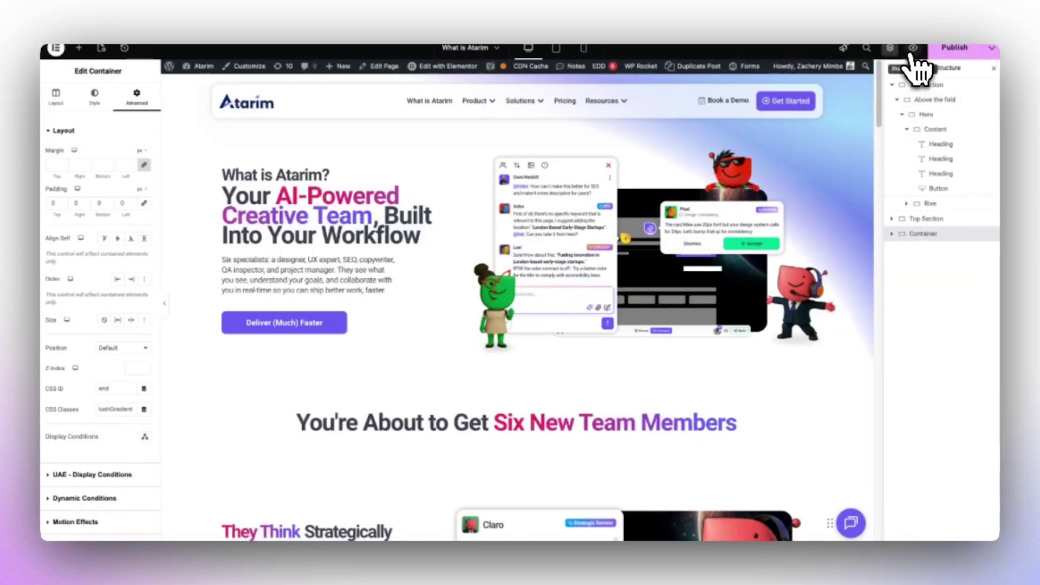
Step: Preview the page and confirm the button jumps to the end section
left_click(913, 50)
mouse_move(916, 68)
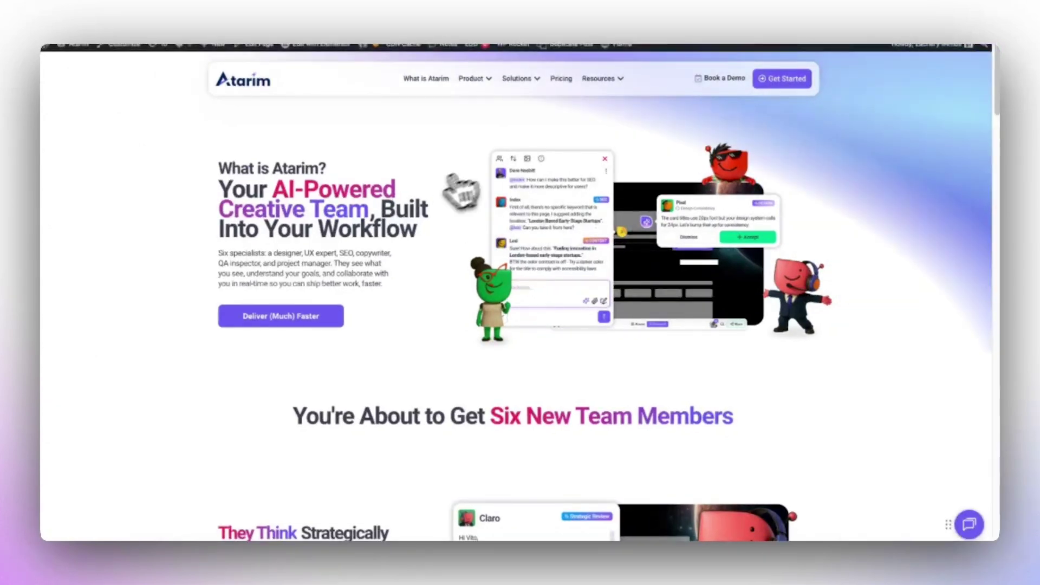
left_click(282, 324)
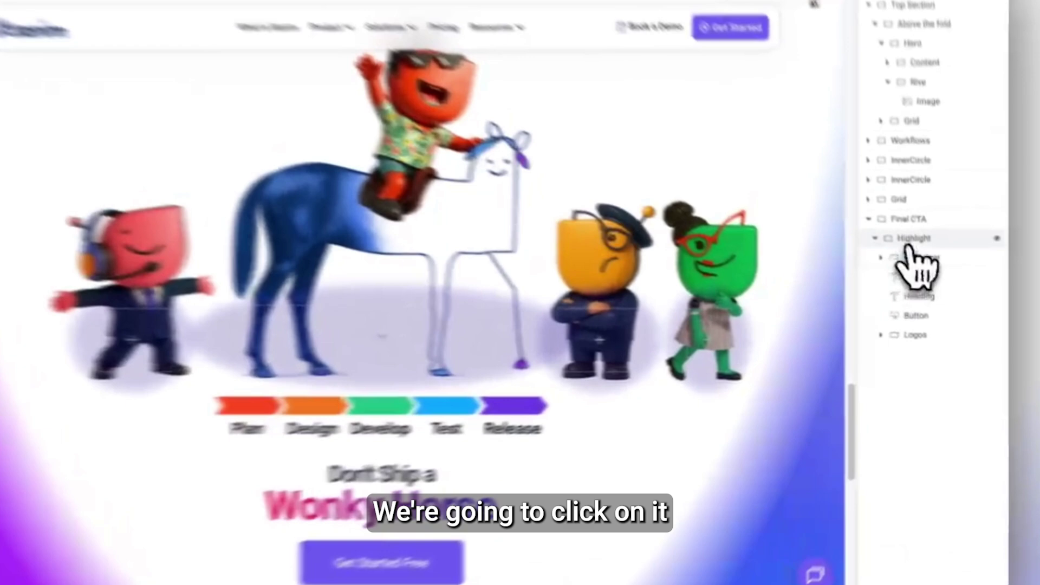
Step: Save the Highlight container as a Site Template named InnerCircle
right_click(935, 264)
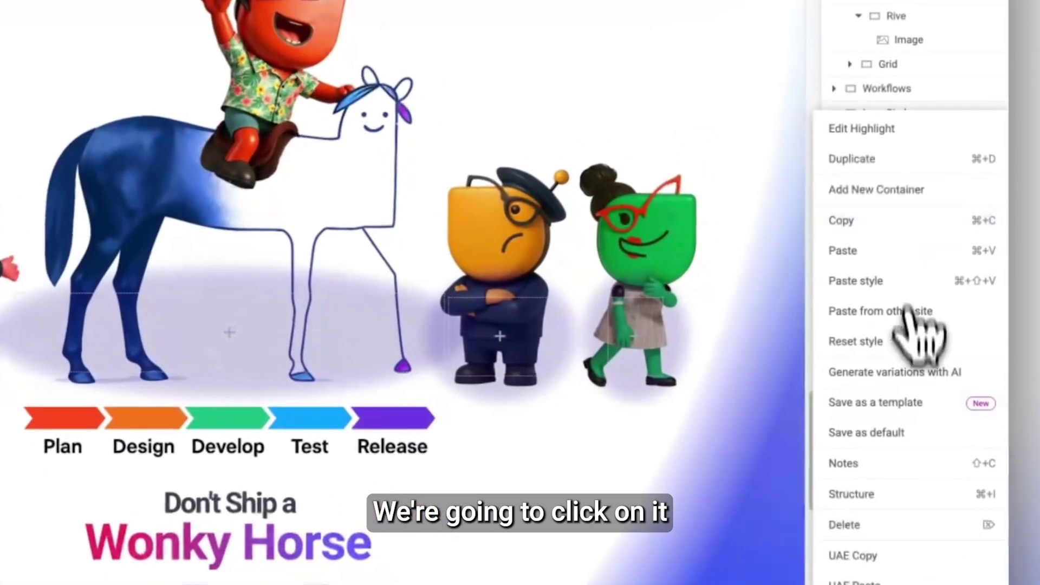
left_click(901, 408)
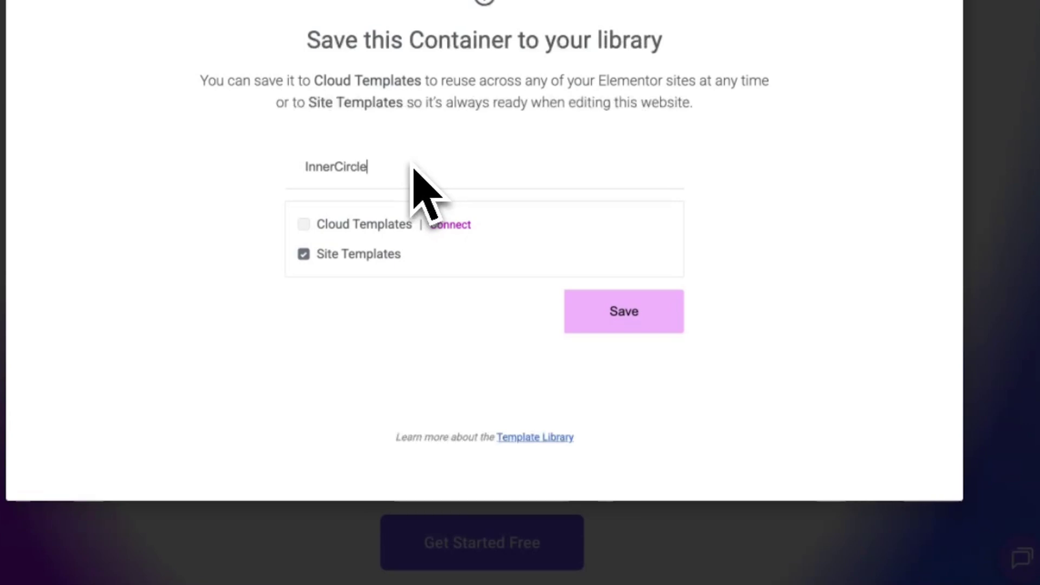
left_click(601, 303)
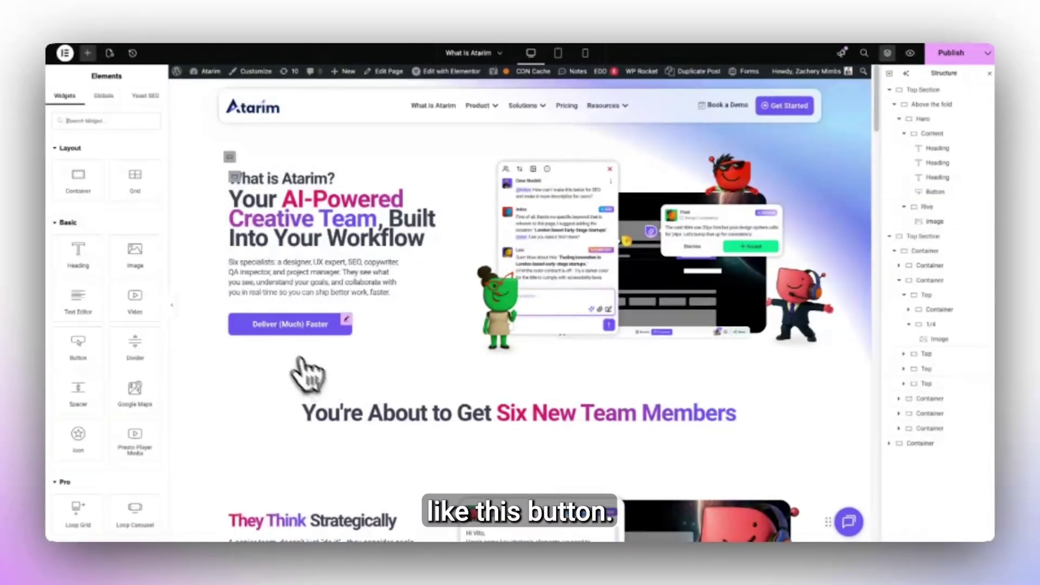
Step: Save the Deliver (Much) Faster button's settings as the default for new buttons
right_click(325, 325)
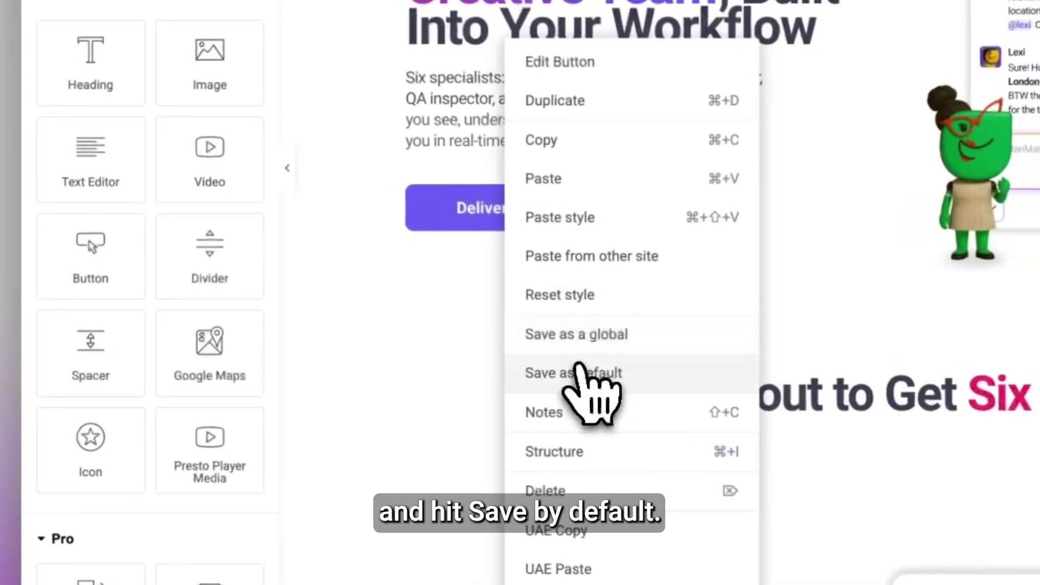
left_click(577, 374)
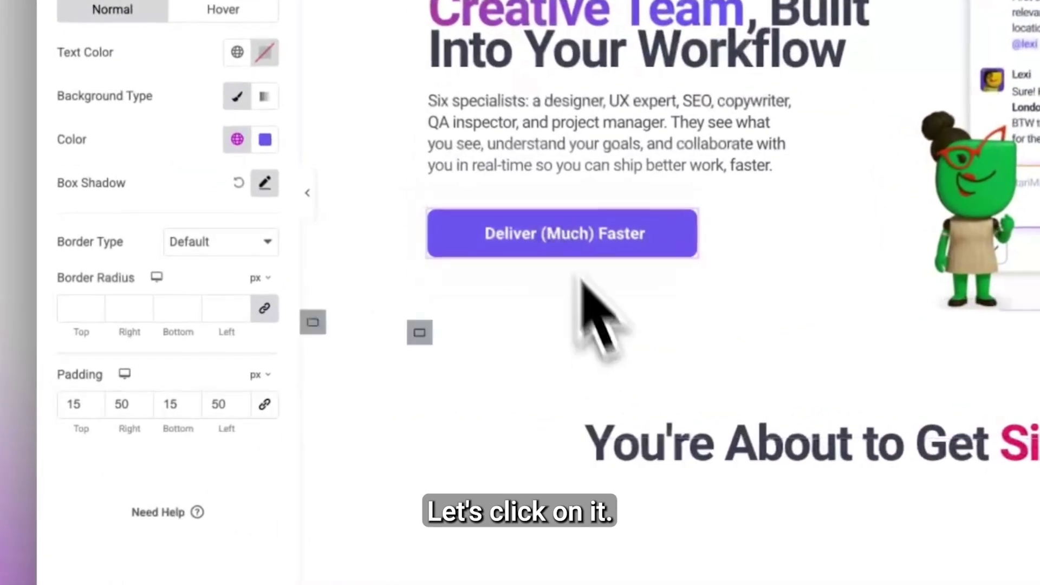
Step: Give the button a semi-transparent red inset box shadow with spread reduced to 2
left_click(265, 183)
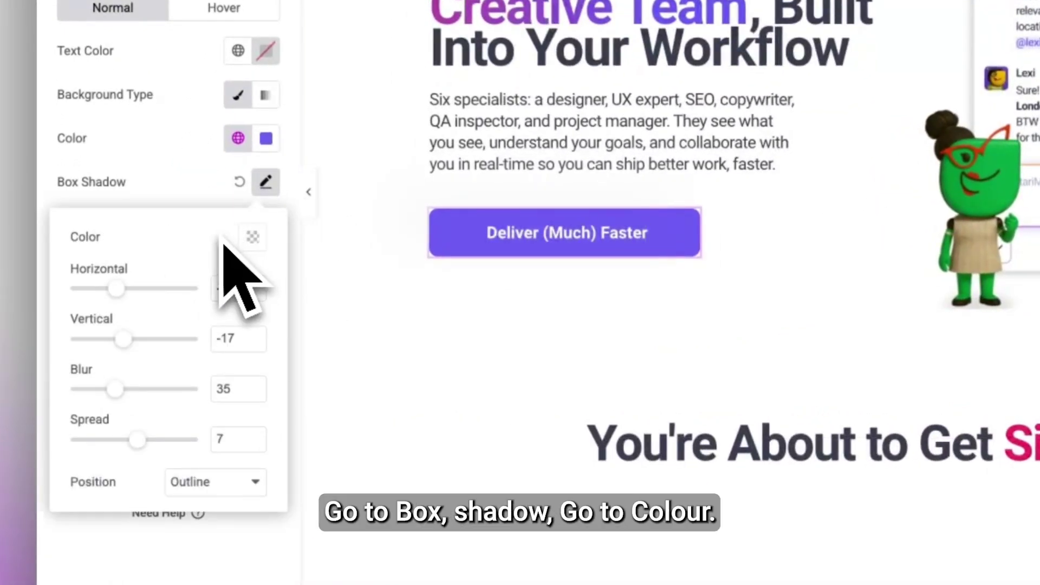
left_click(252, 236)
left_click_drag(265, 342, 366, 319)
left_click(155, 232)
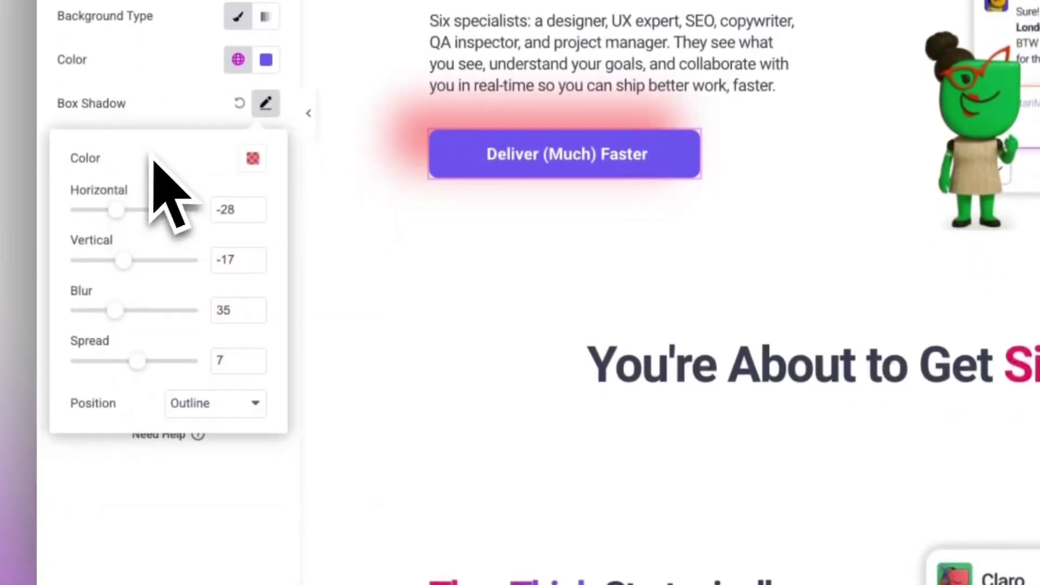
left_click(178, 394)
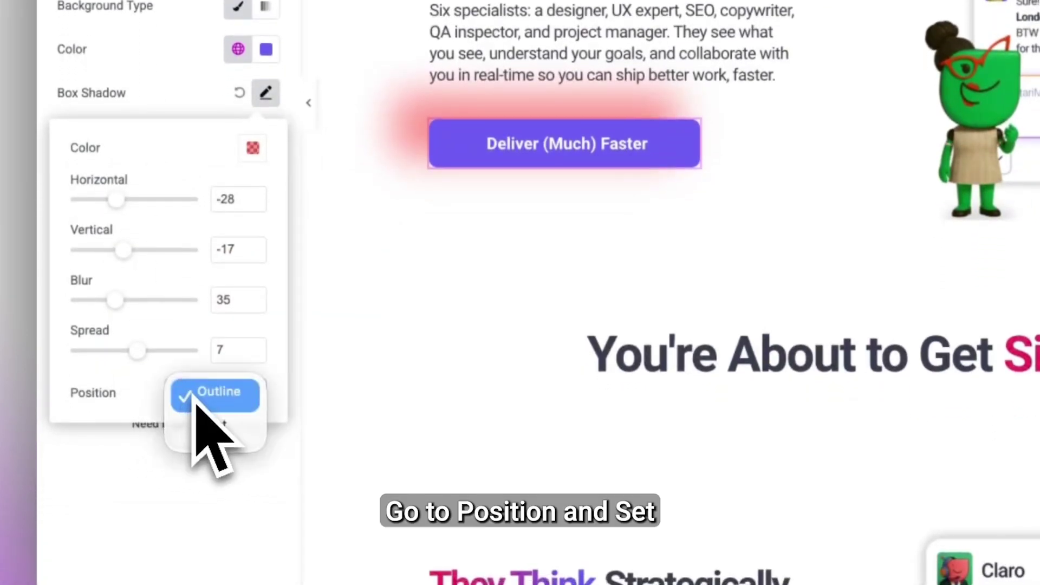
left_click(206, 428)
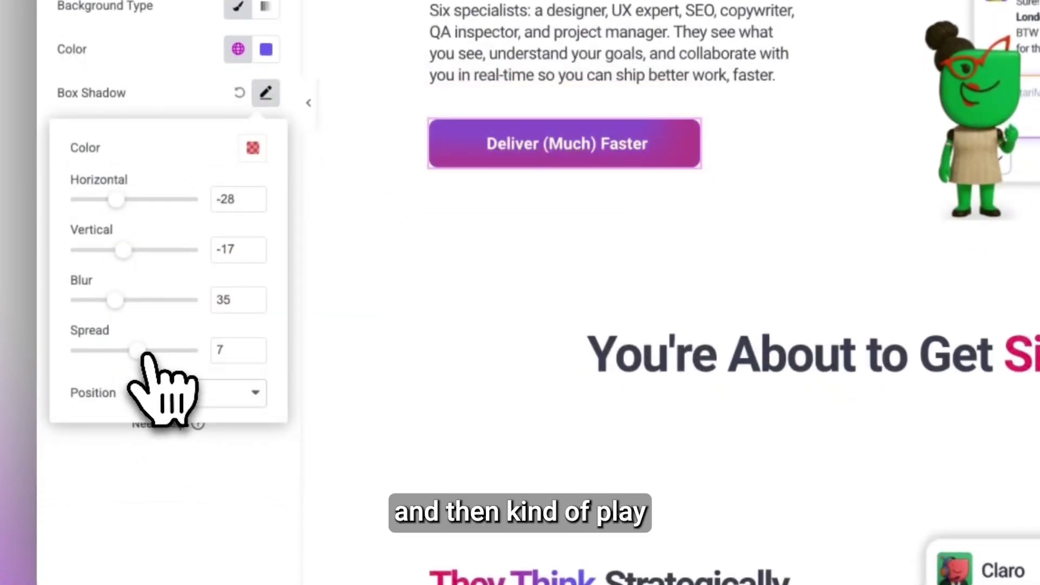
left_click_drag(135, 351, 145, 351)
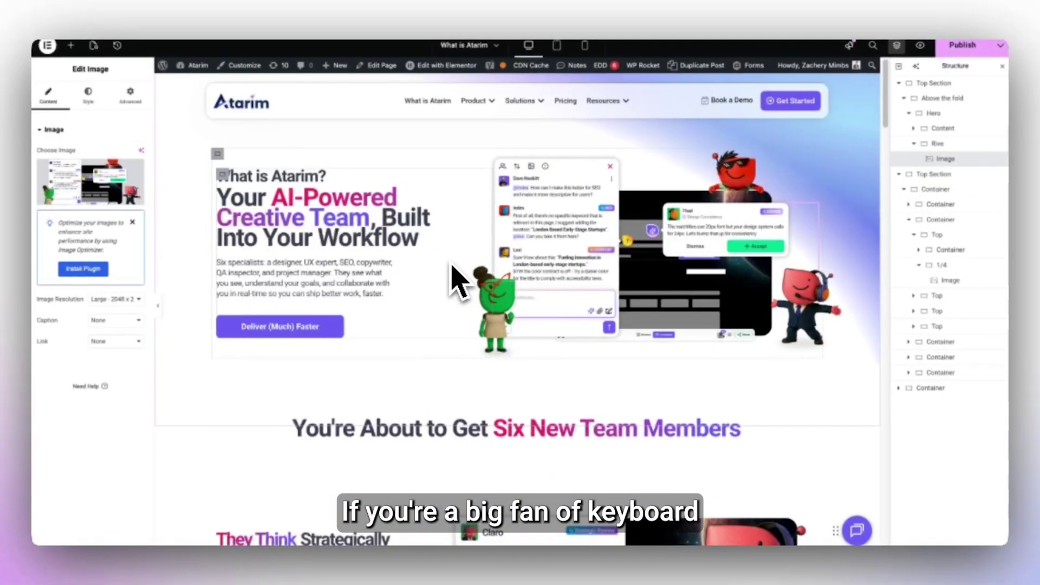
Step: Open the Keyboard Shortcuts list with Cmd+?
key("super+shift+slash")
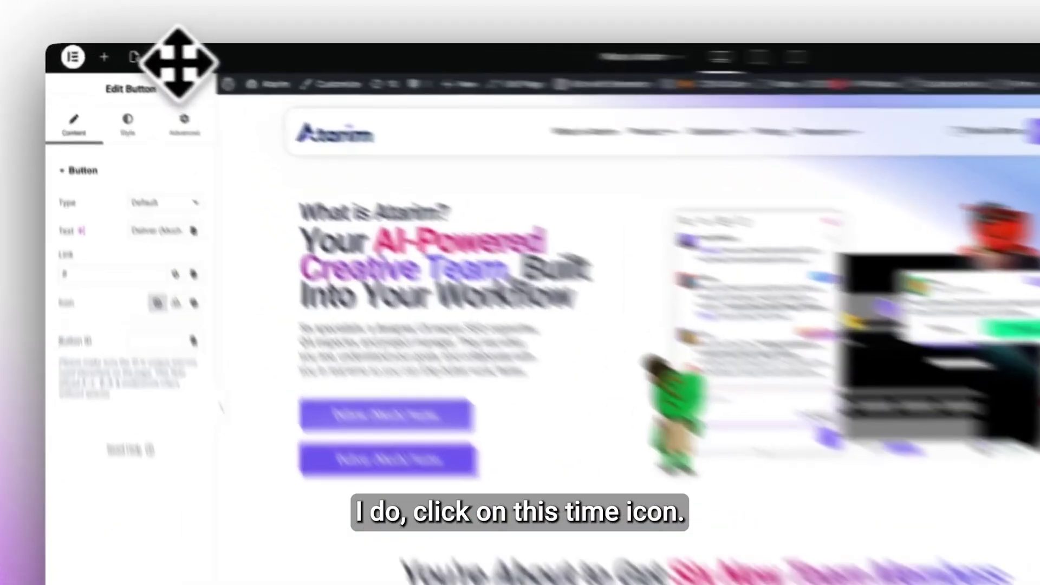
Step: Open the History panel's Revisions tab and scroll back through earlier saved versions
left_click(132, 53)
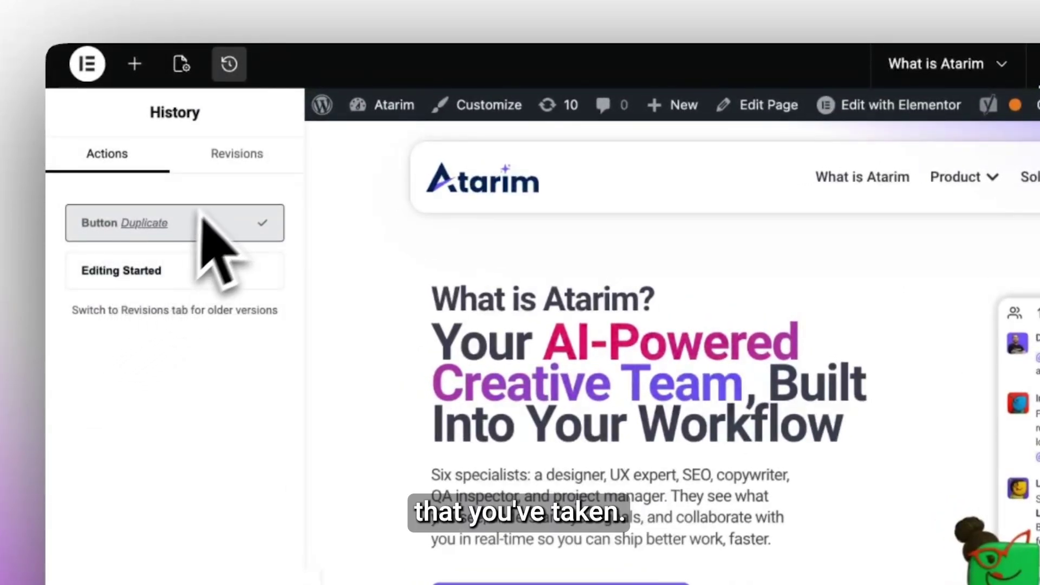
left_click(237, 157)
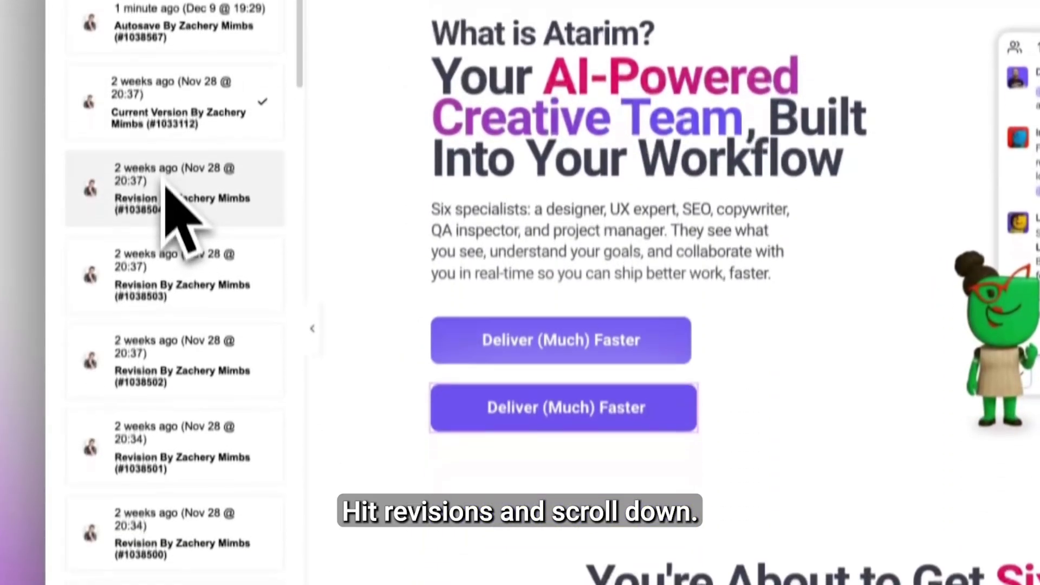
scroll(168, 195, "down", 5)
scroll(168, 196, "down", 6)
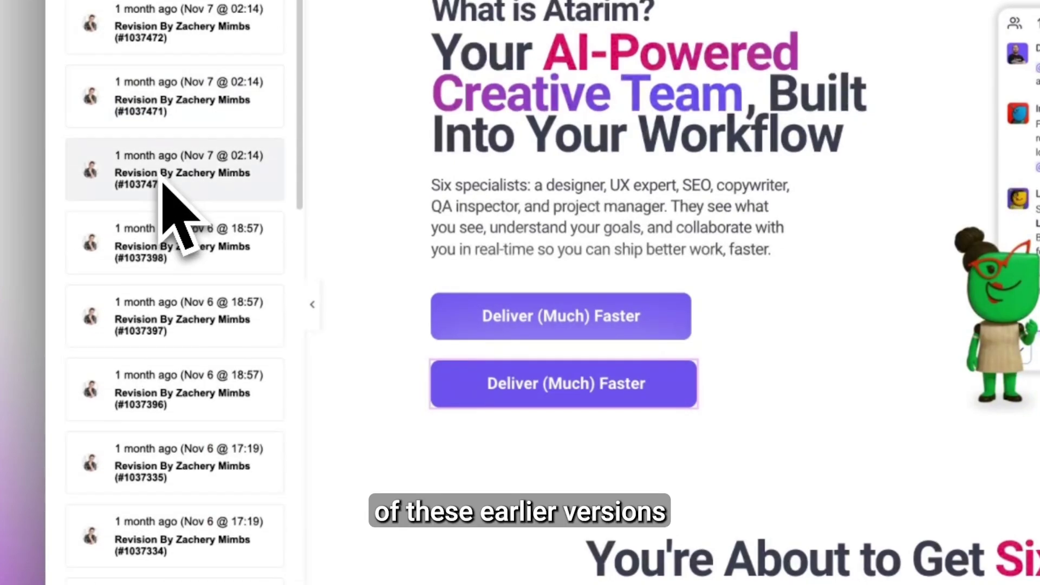